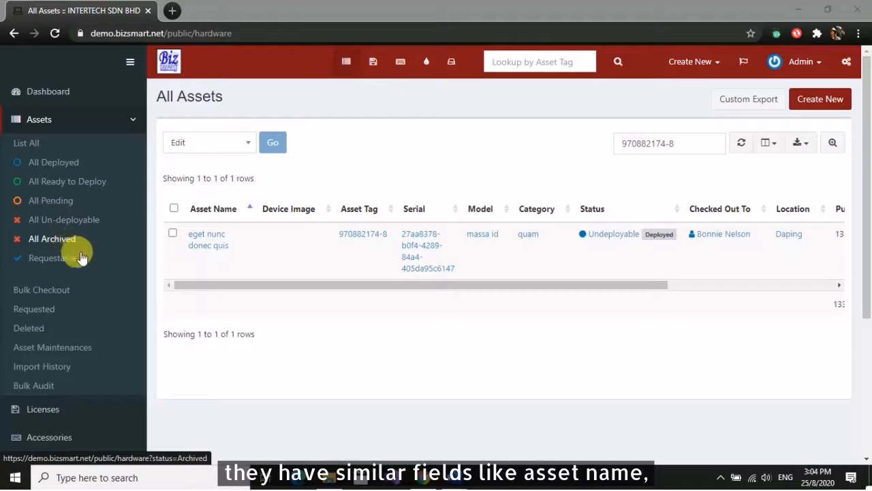
Step: Open the list of all deployed assets and examine its columns through to the last ones
{"action": "left_click", "coordinate": [71, 165]}
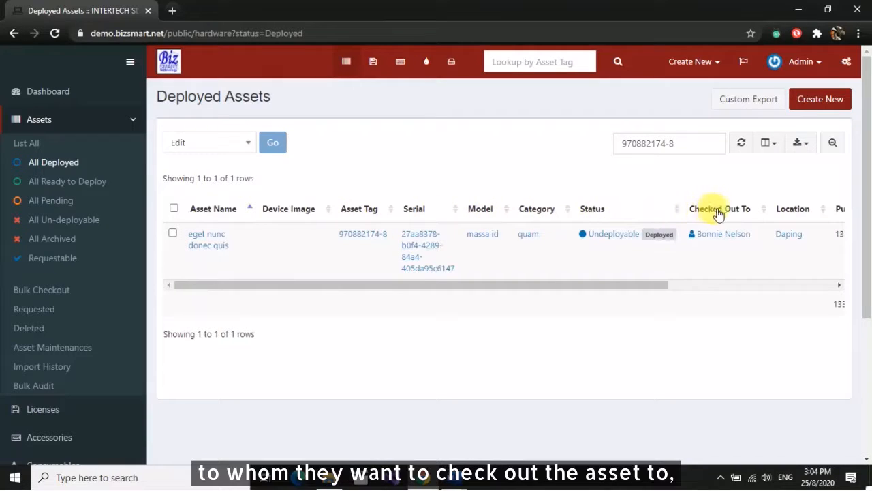
{"action": "left_click_drag", "start_coordinate": [658, 288], "coordinate": [838, 296]}
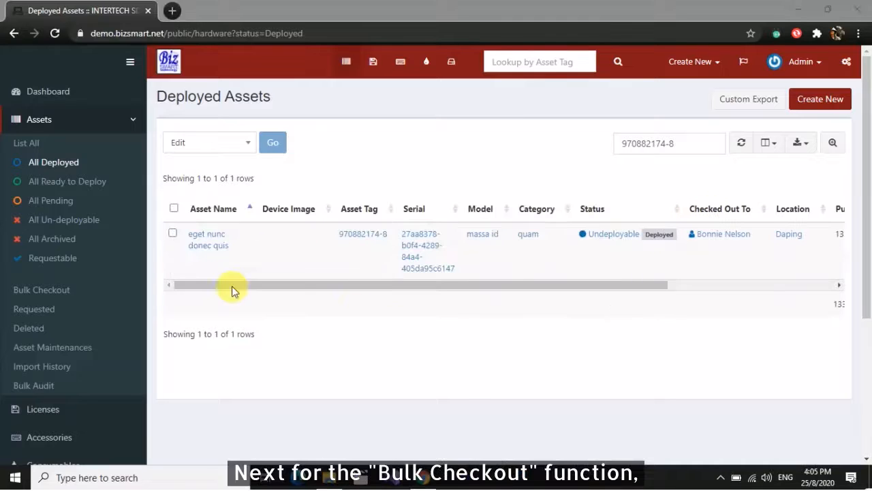
Step: Start a bulk checkout to a user and choose the third person in the user list
{"action": "left_click", "coordinate": [41, 291]}
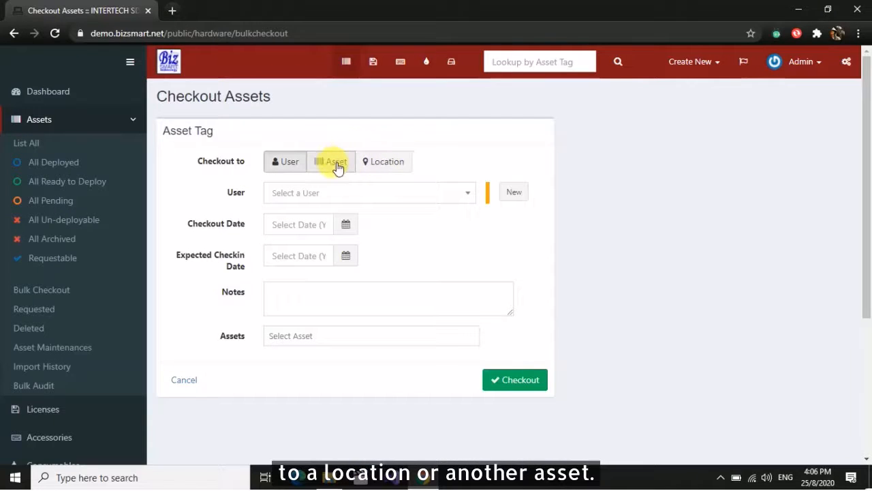
{"action": "left_click", "coordinate": [473, 196]}
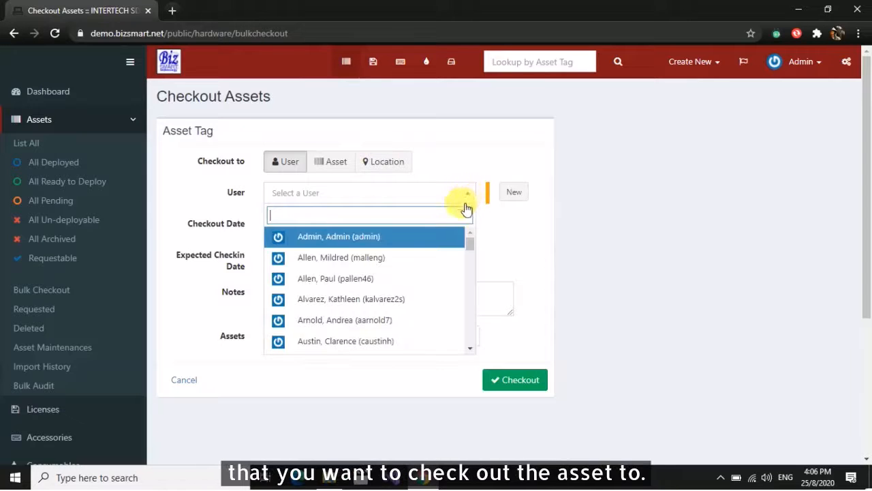
{"action": "left_click", "coordinate": [385, 279]}
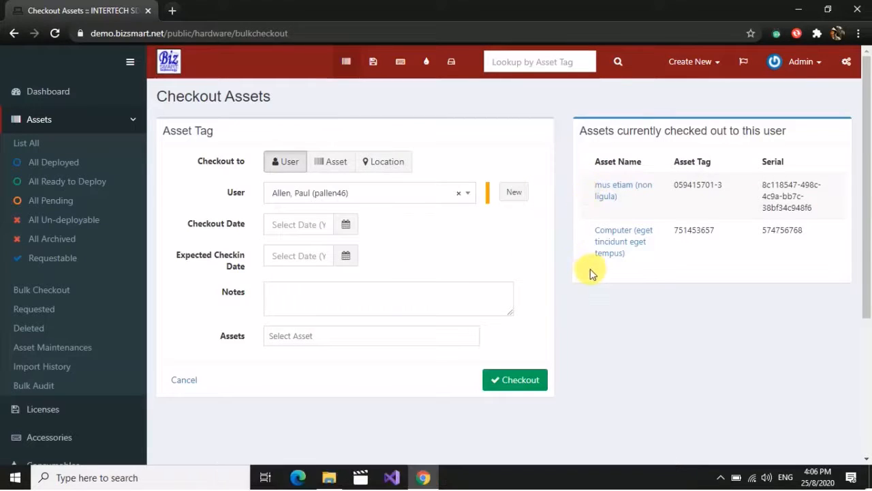
Step: Set the bulk checkout's checkout date to 2020-08-04 and its expected checkin date to 2020-08-25
{"action": "left_click", "coordinate": [348, 225]}
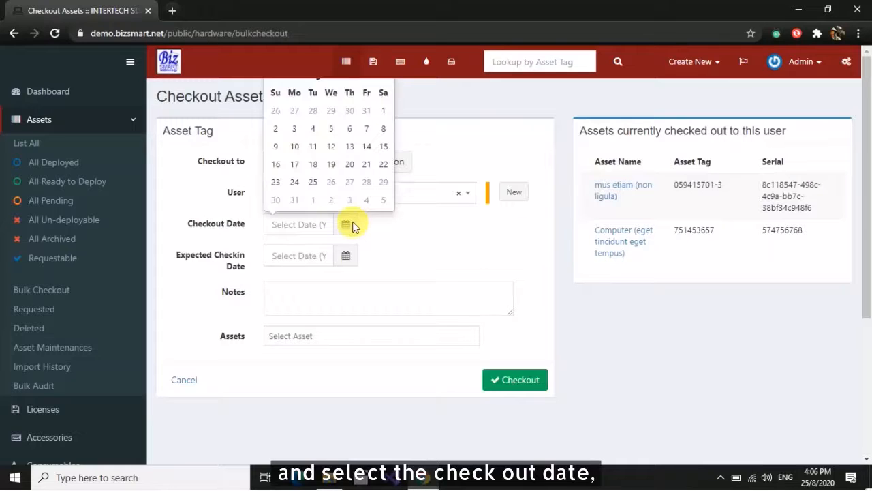
{"action": "left_click", "coordinate": [313, 129]}
{"action": "left_click", "coordinate": [344, 255]}
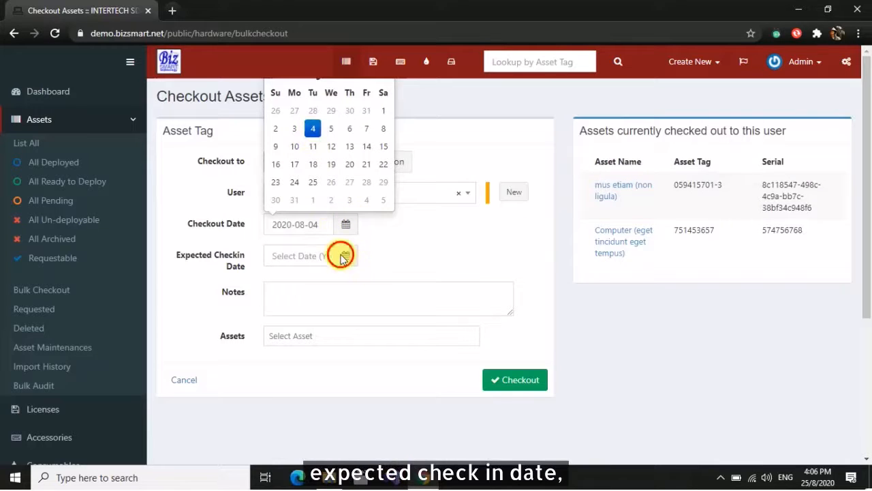
{"action": "left_click", "coordinate": [313, 213]}
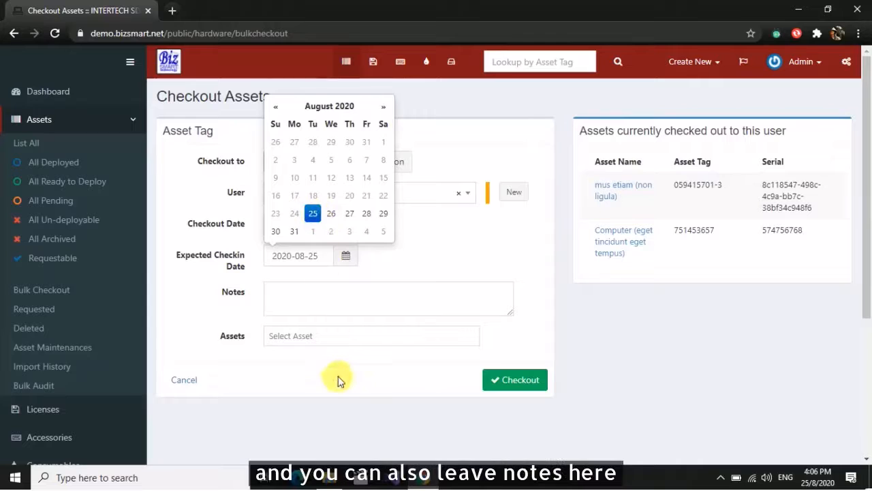
{"action": "left_click", "coordinate": [338, 353]}
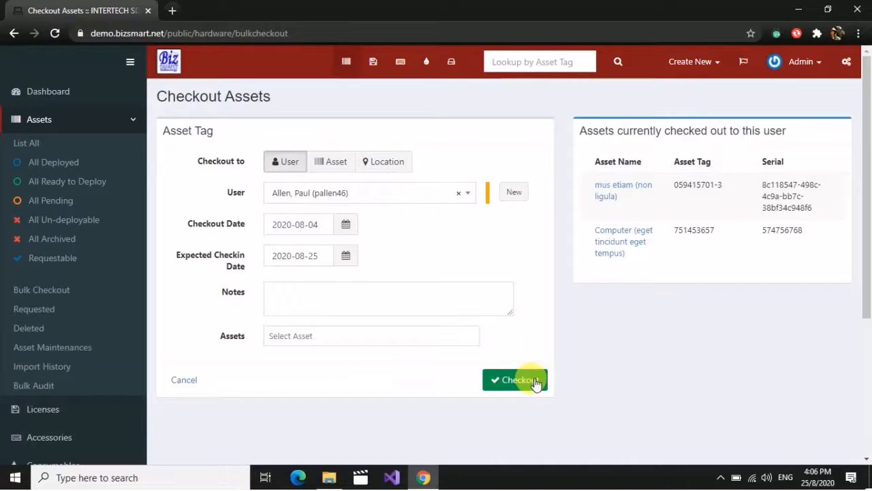
Step: View the requested assets list and the deleted assets list
{"action": "left_click", "coordinate": [49, 312]}
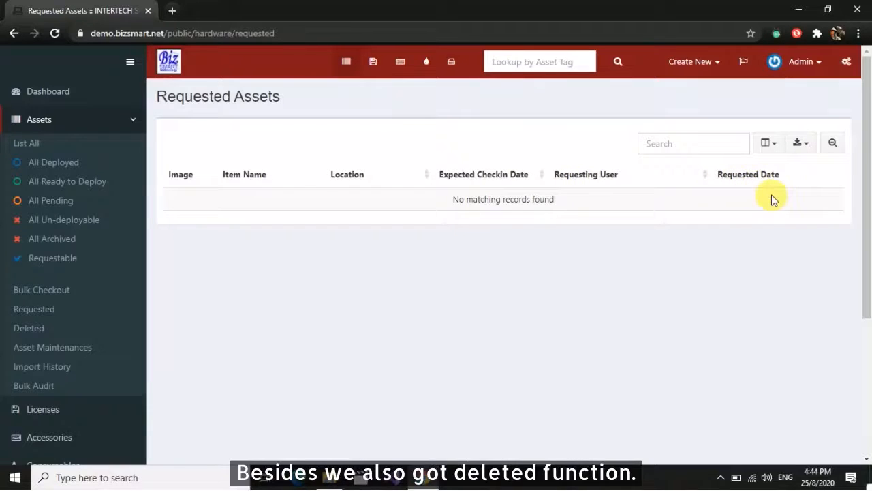
{"action": "left_click", "coordinate": [32, 329]}
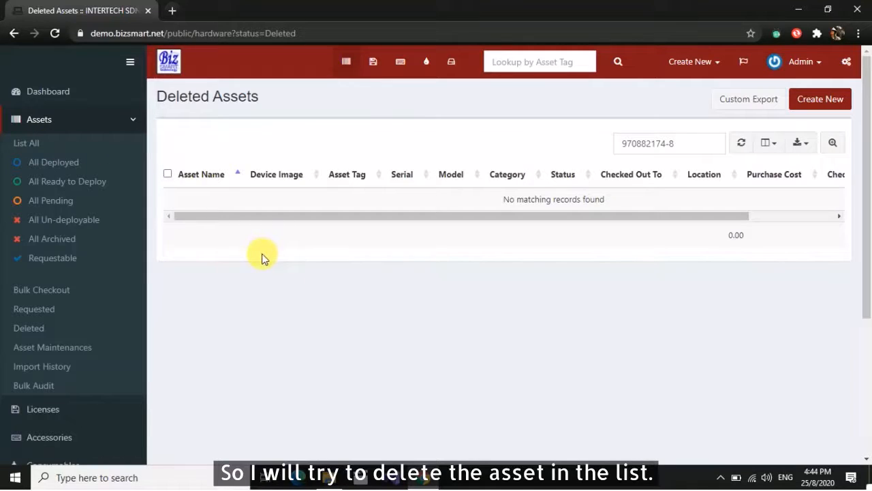
Step: Delete the second "eget nunc donec quis" asset from the full asset list and check the deleted assets list
{"action": "left_click", "coordinate": [27, 142]}
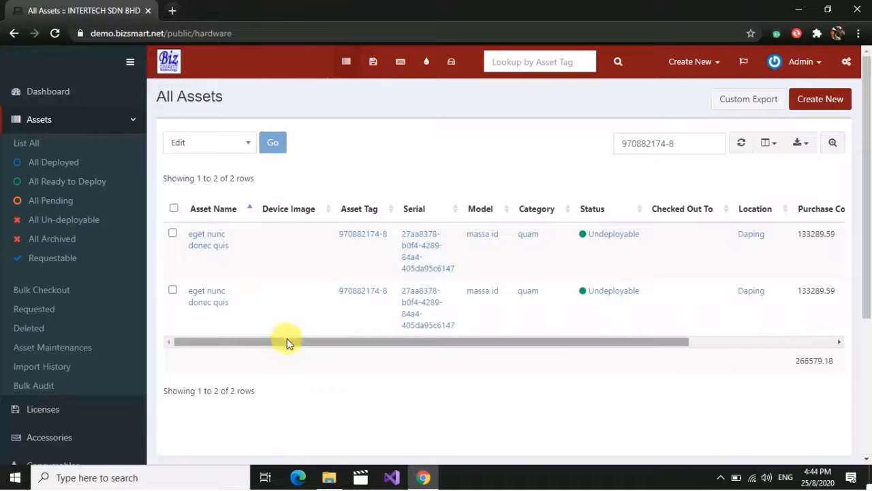
{"action": "left_click_drag", "start_coordinate": [288, 344], "coordinate": [735, 334]}
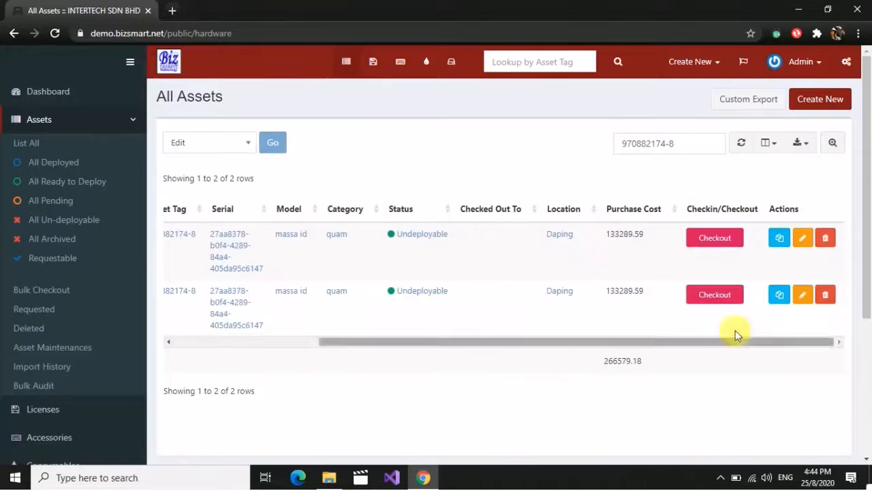
{"action": "left_click", "coordinate": [826, 295]}
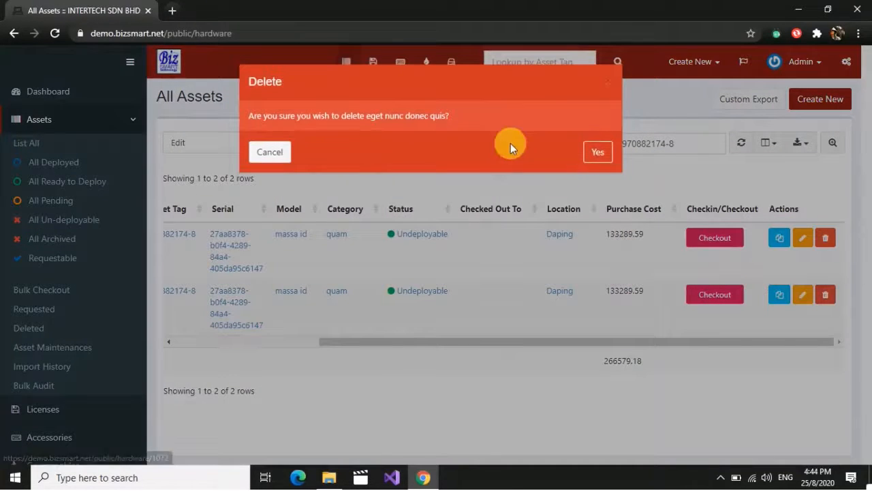
{"action": "left_click", "coordinate": [598, 153]}
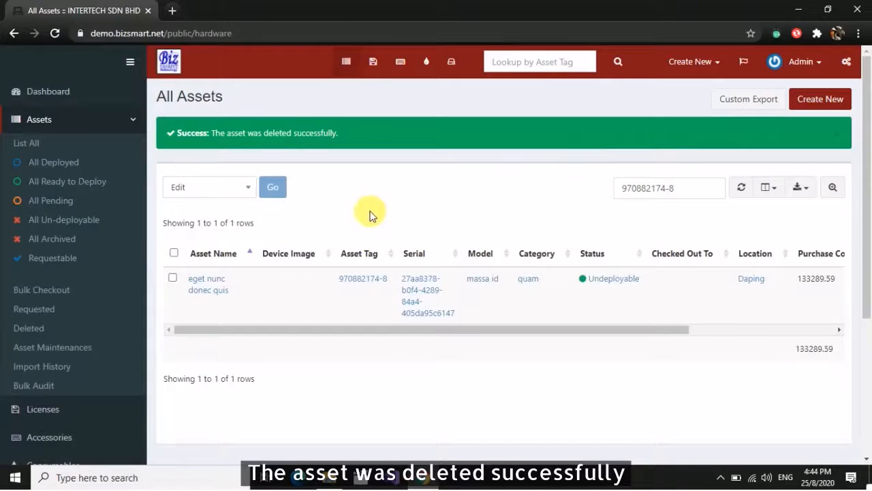
{"action": "left_click", "coordinate": [32, 325]}
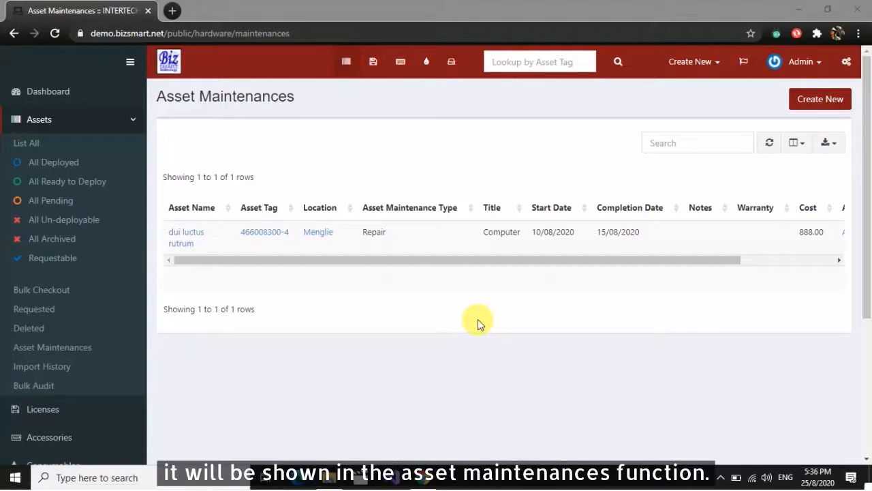
{"action": "left_click", "coordinate": [64, 353]}
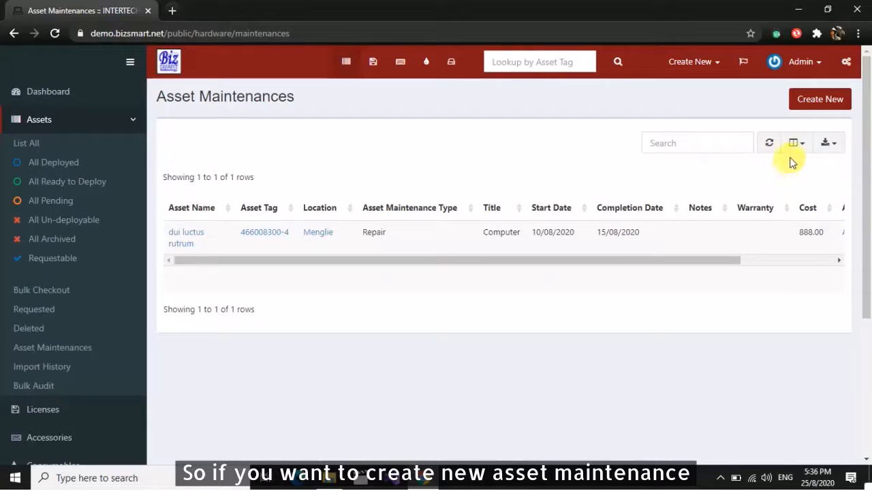
{"action": "left_click", "coordinate": [825, 102]}
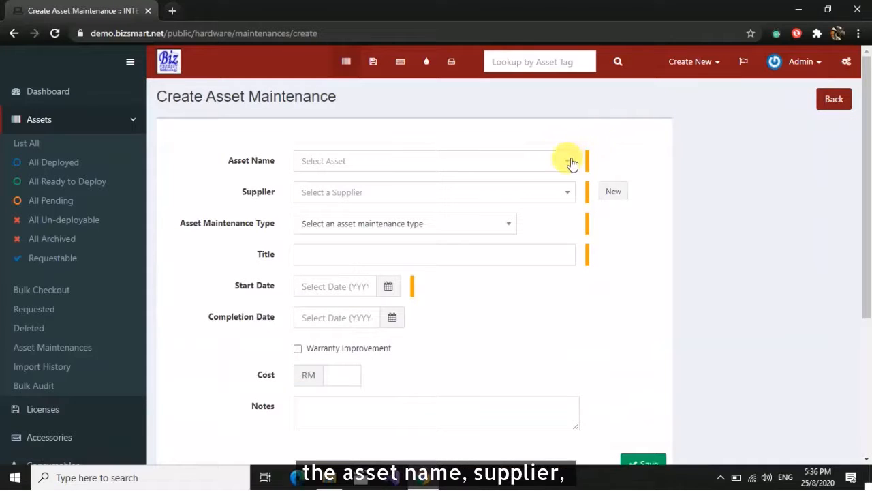
{"action": "left_click", "coordinate": [571, 164]}
{"action": "left_click", "coordinate": [399, 242]}
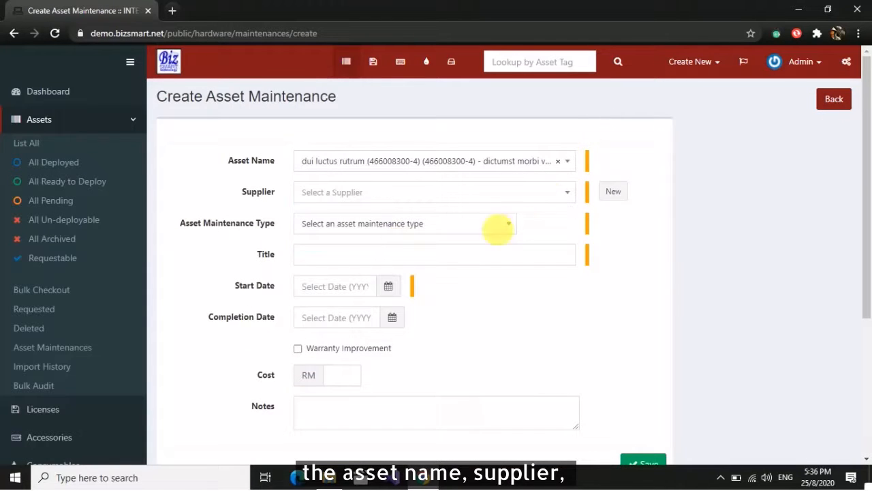
{"action": "left_click", "coordinate": [558, 201]}
{"action": "left_click", "coordinate": [356, 276]}
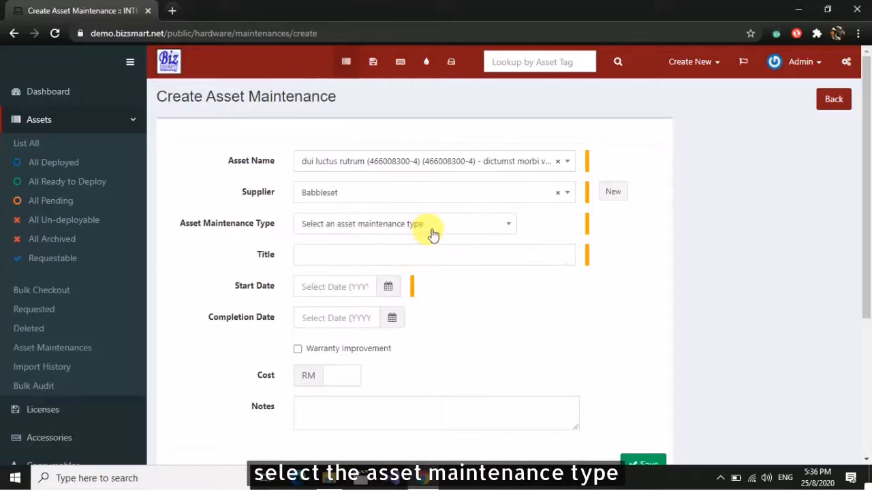
Step: Set the asset maintenance type to Upgrade and enter Computer as the title
{"action": "left_click", "coordinate": [462, 230]}
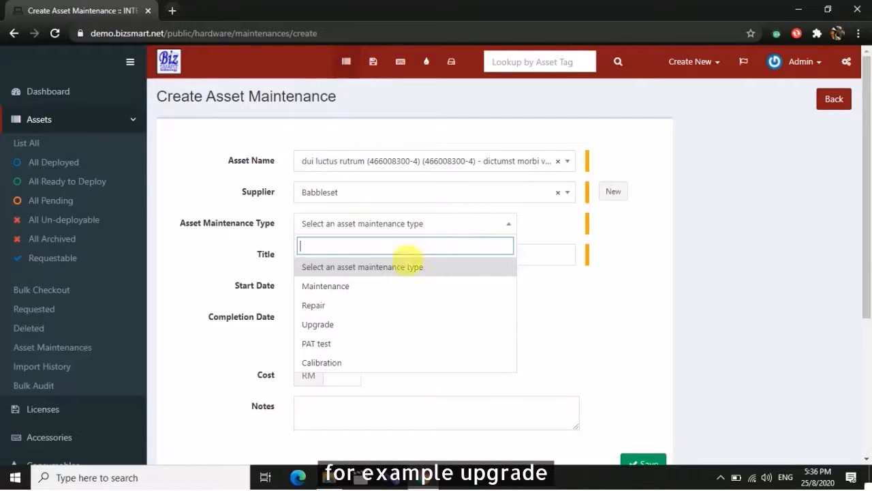
{"action": "left_click", "coordinate": [376, 328]}
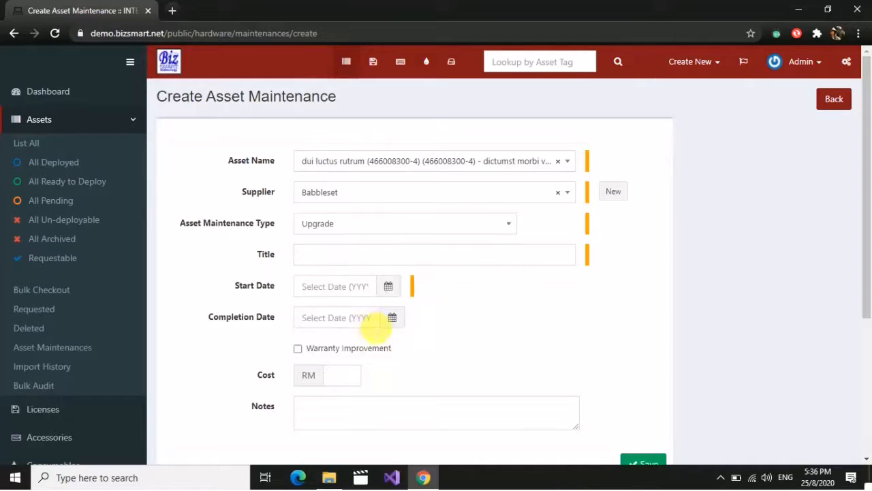
{"action": "scroll", "coordinate": [489, 290], "scroll_direction": "down", "scroll_amount": 1}
{"action": "left_click", "coordinate": [443, 198]}
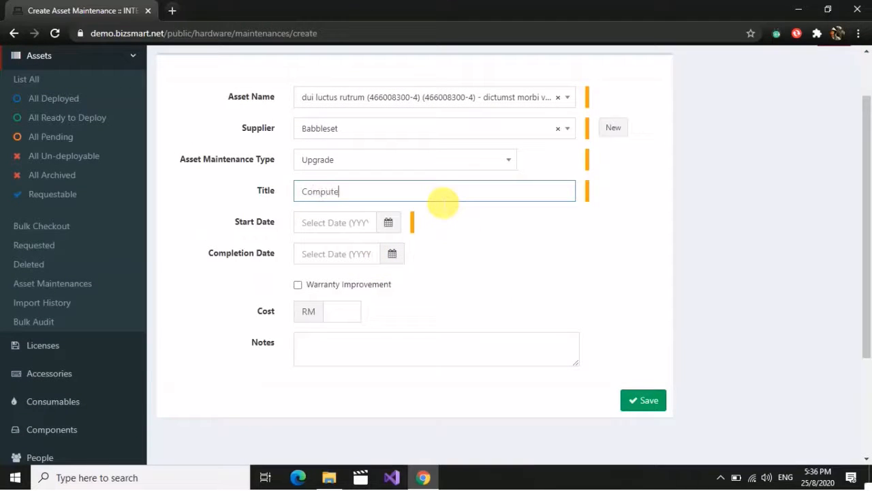
Step: Set the maintenance start date to 2020-08-18 and the completion date to 2020-08-26
{"action": "left_click", "coordinate": [388, 223]}
{"action": "left_click", "coordinate": [342, 162]}
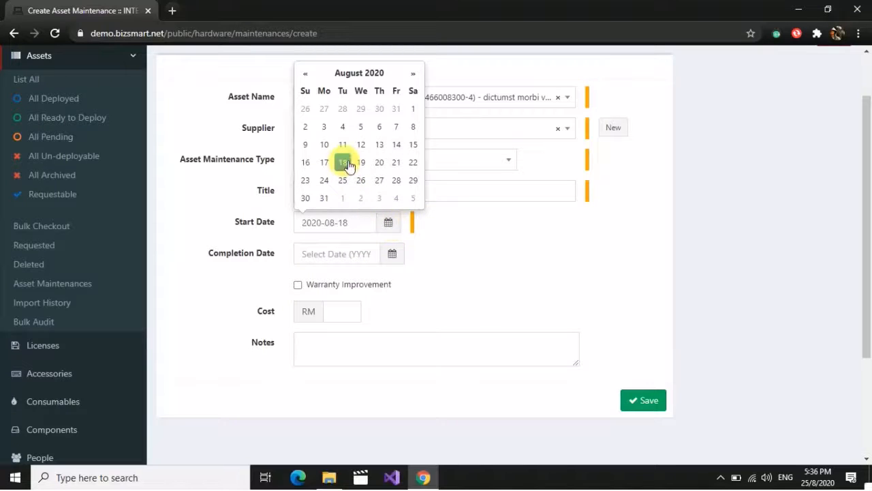
{"action": "left_click", "coordinate": [390, 252]}
{"action": "left_click", "coordinate": [361, 211]}
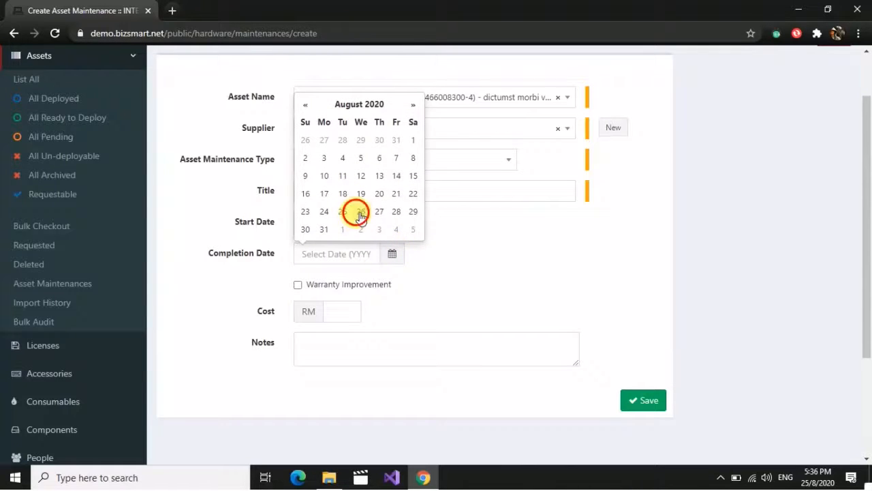
{"action": "left_click", "coordinate": [439, 266]}
Step: Enter a maintenance cost of RM 560, leave the notes empty and save the record
{"action": "left_click", "coordinate": [343, 317]}
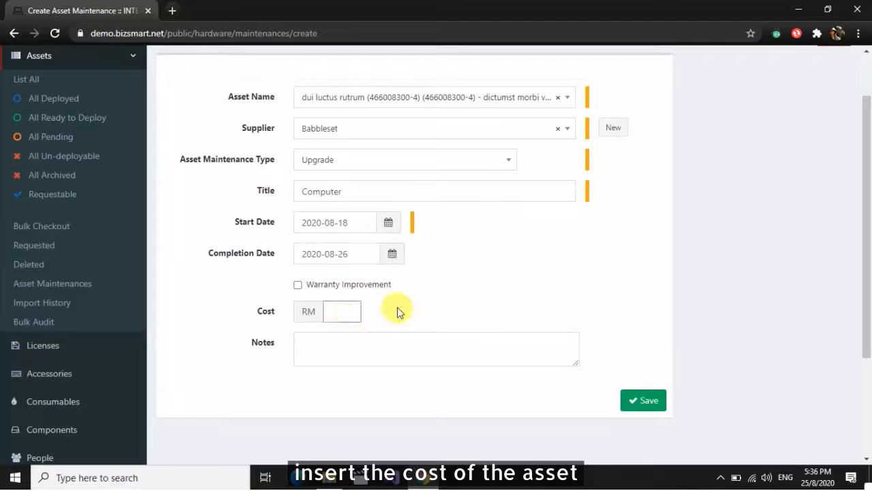
{"action": "type", "text": "560"}
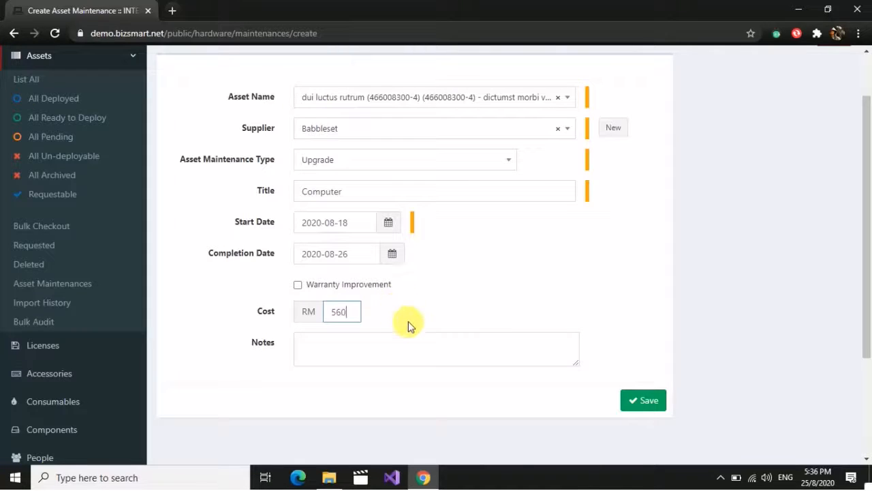
{"action": "left_click", "coordinate": [426, 375]}
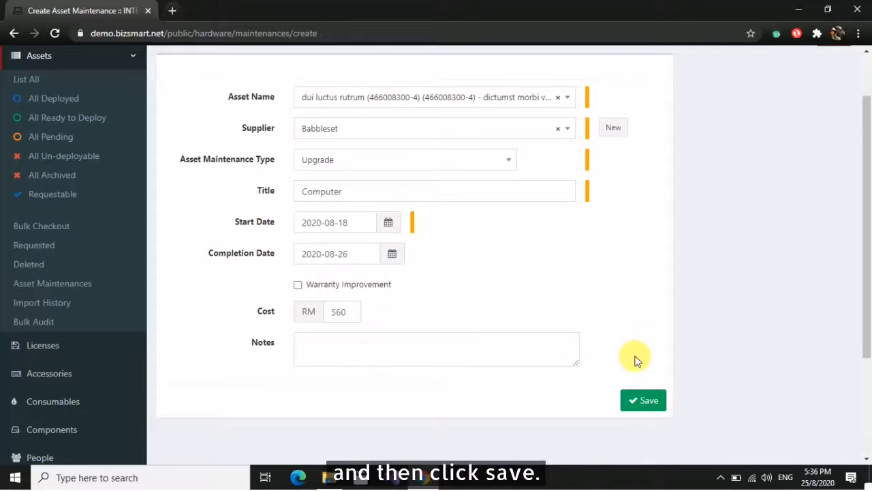
{"action": "left_click", "coordinate": [651, 401]}
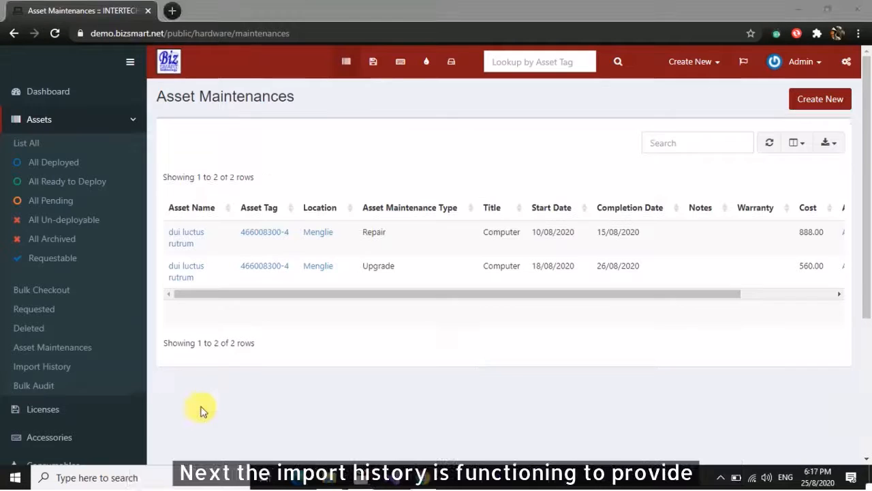
Step: Open the asset history import page and read its CSV requirements and user matching options
{"action": "left_click", "coordinate": [53, 370]}
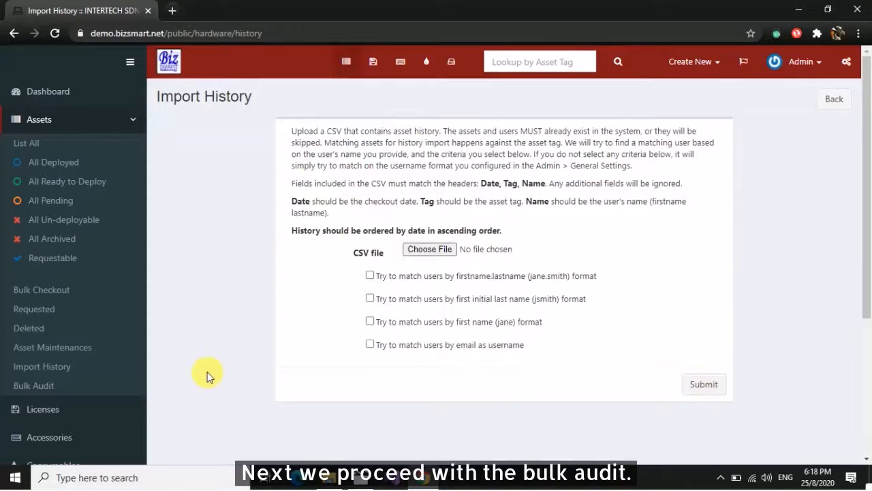
{"action": "left_click", "coordinate": [43, 385]}
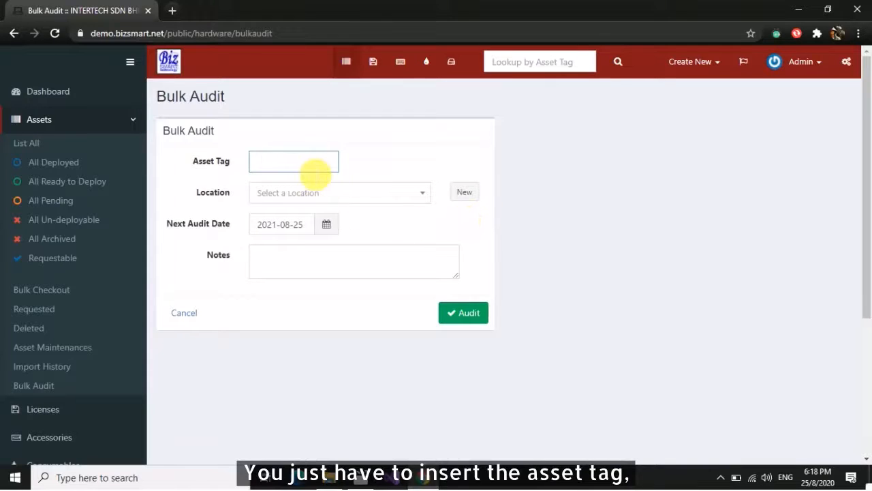
{"action": "left_click", "coordinate": [315, 172]}
{"action": "left_click", "coordinate": [327, 188]}
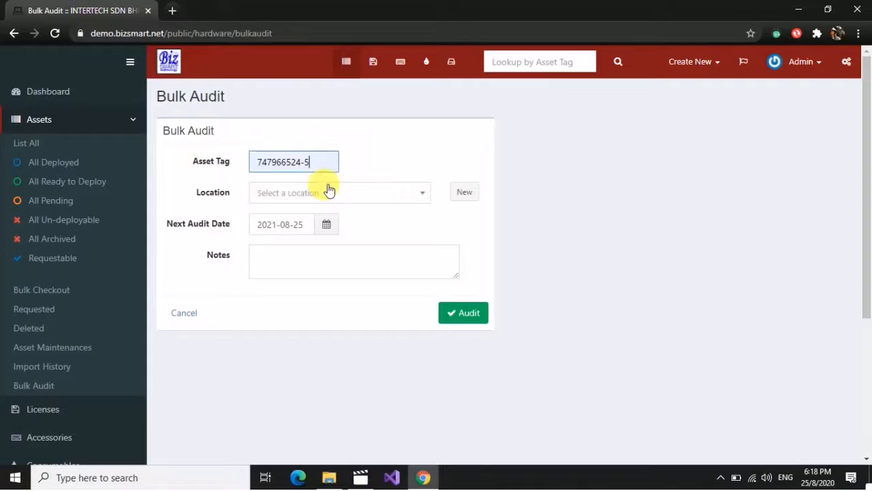
{"action": "left_click", "coordinate": [420, 194]}
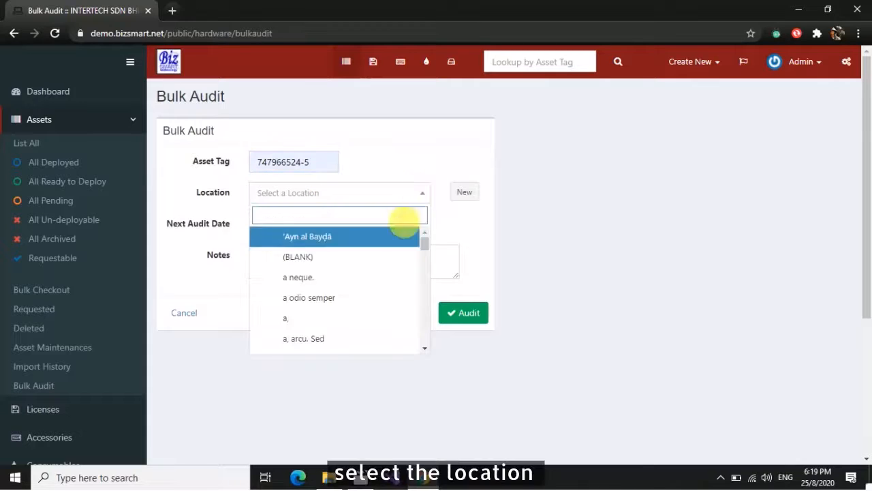
{"action": "left_click", "coordinate": [381, 278]}
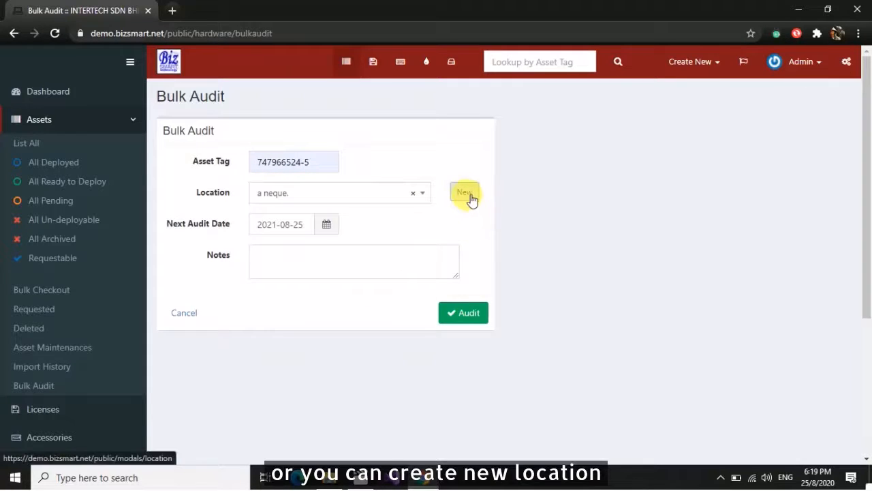
Step: Check the form for creating a location, close it without saving, and set the next audit date to 2021-08-26
{"action": "left_click", "coordinate": [470, 199]}
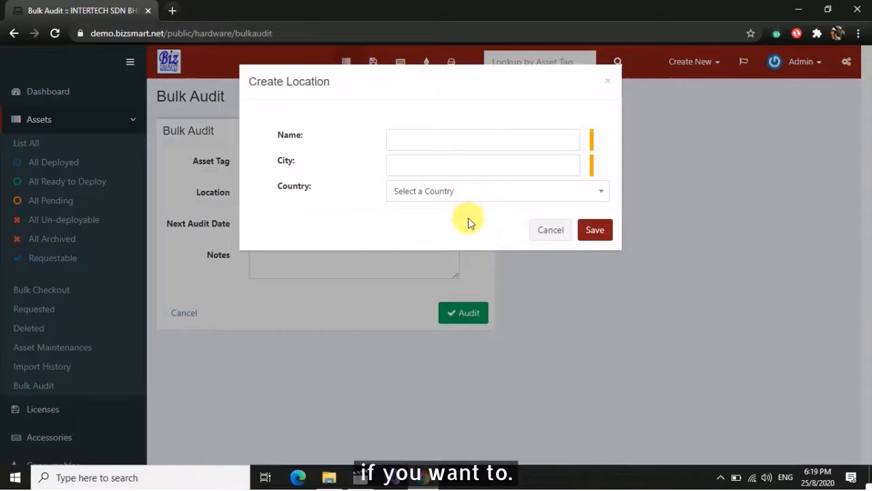
{"action": "left_click", "coordinate": [608, 82]}
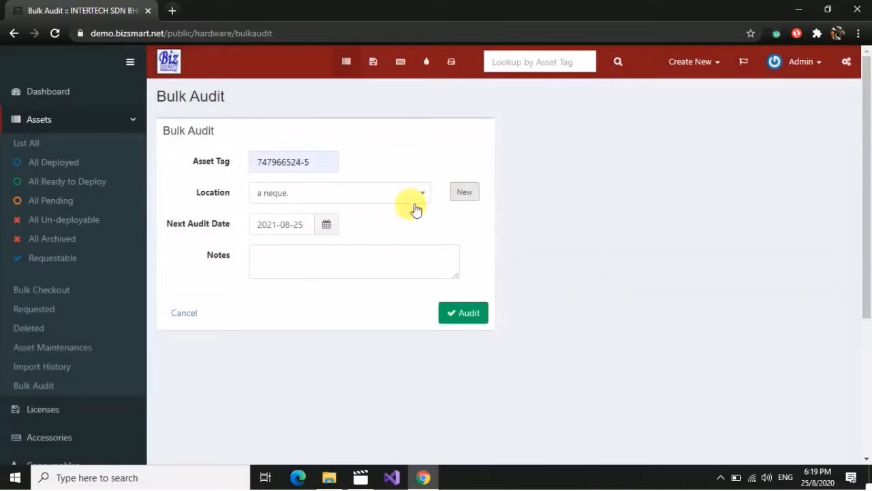
{"action": "left_click", "coordinate": [330, 224]}
{"action": "left_click", "coordinate": [335, 182]}
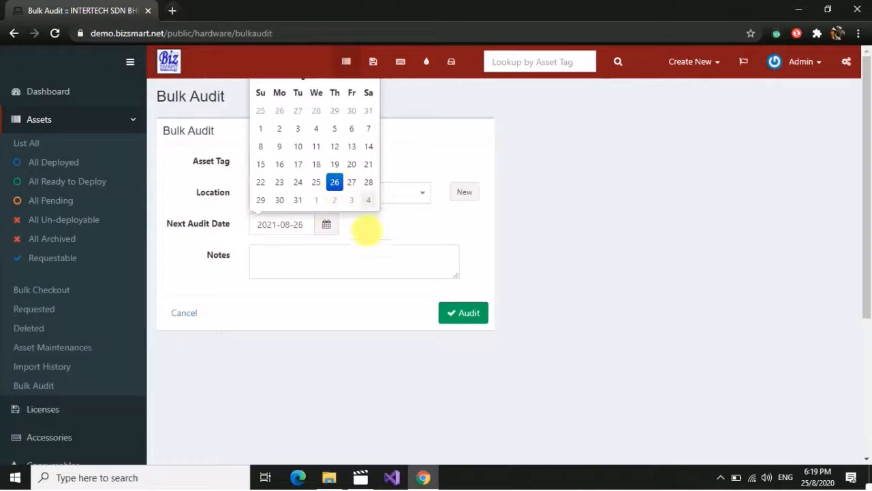
Step: Add the note "This is an audit!" and submit the asset audit
{"action": "left_click", "coordinate": [368, 271]}
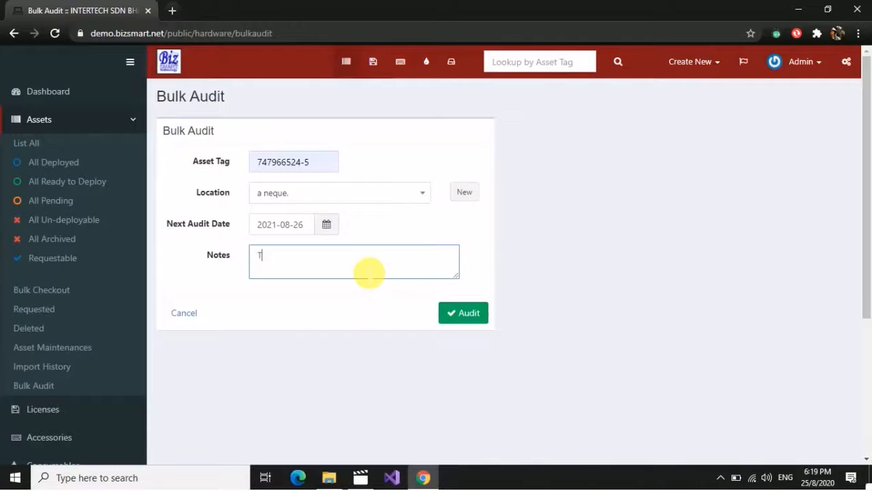
{"action": "type", "text": "This is an audit!"}
{"action": "left_click", "coordinate": [466, 317]}
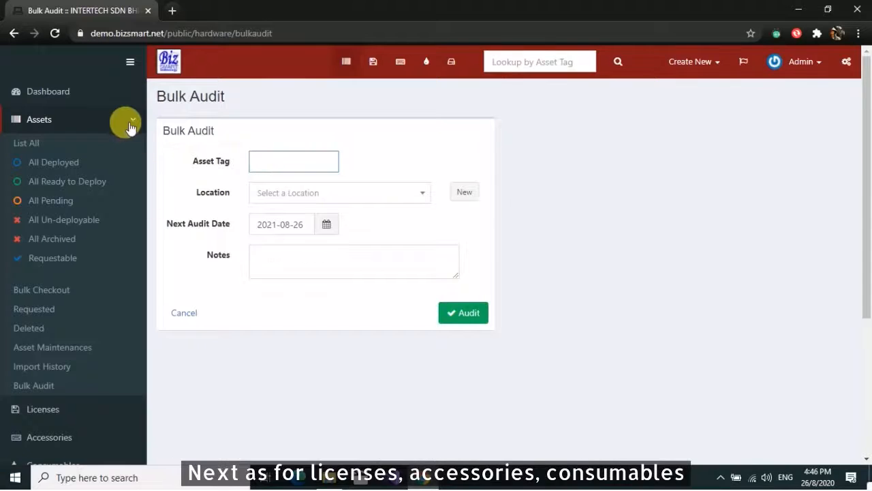
Step: Open the list of people and examine the users' item counts, login status and available row actions
{"action": "left_click", "coordinate": [122, 123]}
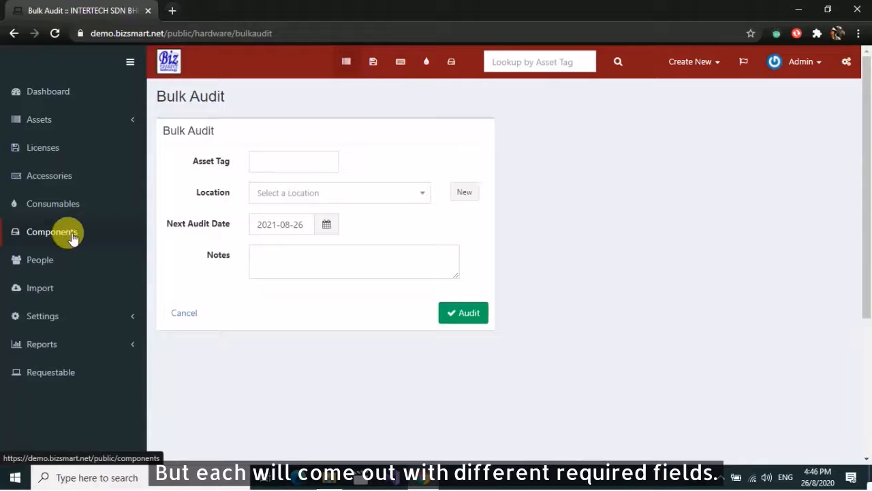
{"action": "left_click", "coordinate": [60, 262]}
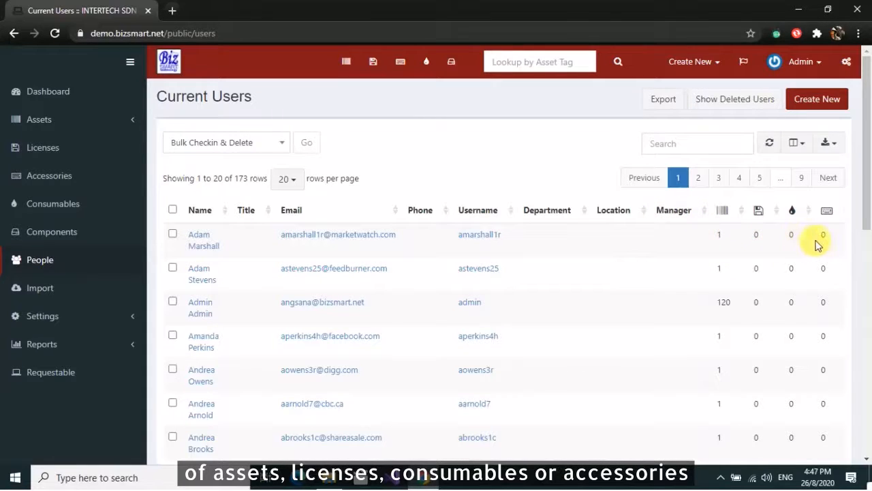
{"action": "left_click_drag", "start_coordinate": [866, 220], "coordinate": [861, 409]}
{"action": "mouse_move", "coordinate": [590, 366]}
{"action": "left_mouse_down"}
{"action": "mouse_move", "coordinate": [869, 364]}
{"action": "mouse_move", "coordinate": [866, 170]}
{"action": "left_mouse_up"}
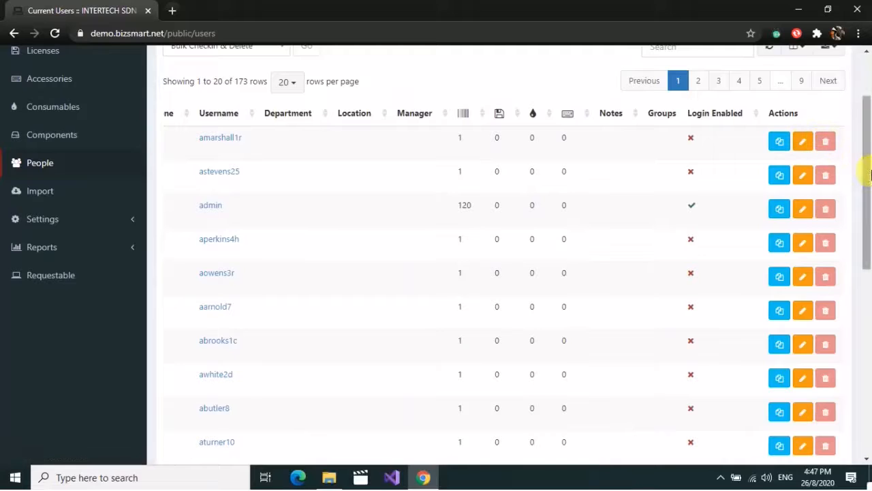
{"action": "left_click_drag", "start_coordinate": [868, 165], "coordinate": [869, 126]}
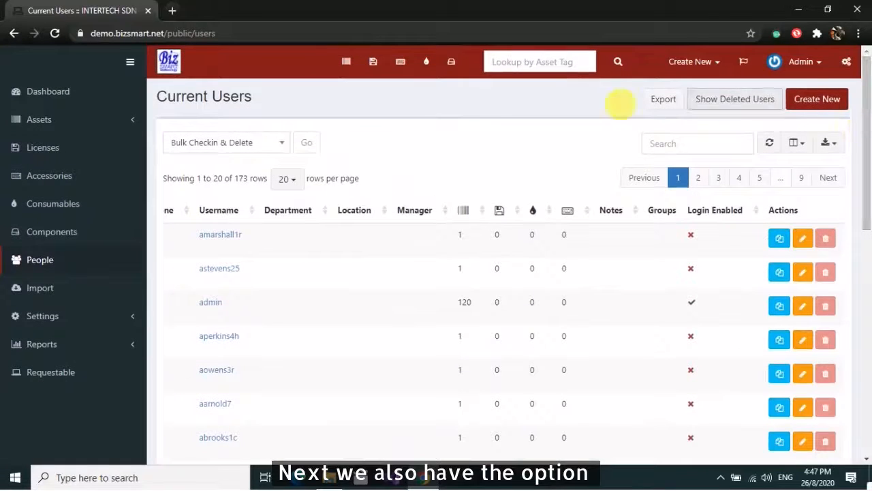
Step: Select all users on the first page of the list and open Bulk Checkin & Delete for them
{"action": "left_click", "coordinate": [280, 150]}
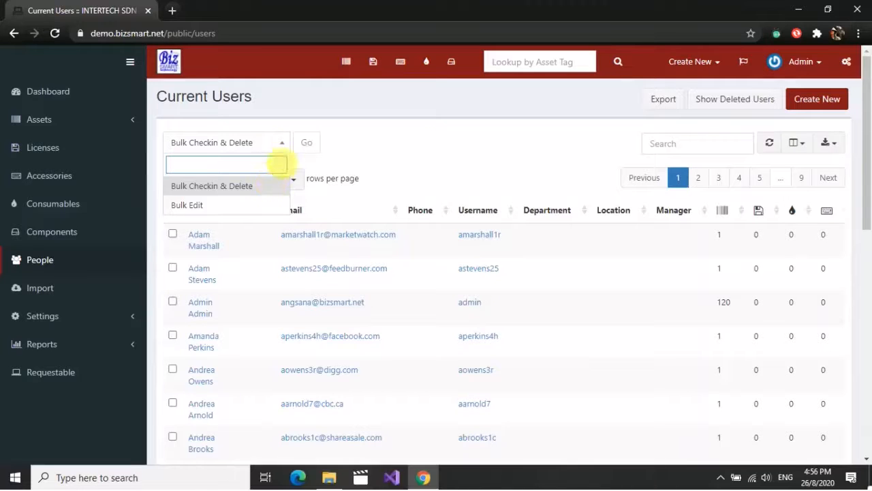
{"action": "left_click", "coordinate": [271, 142]}
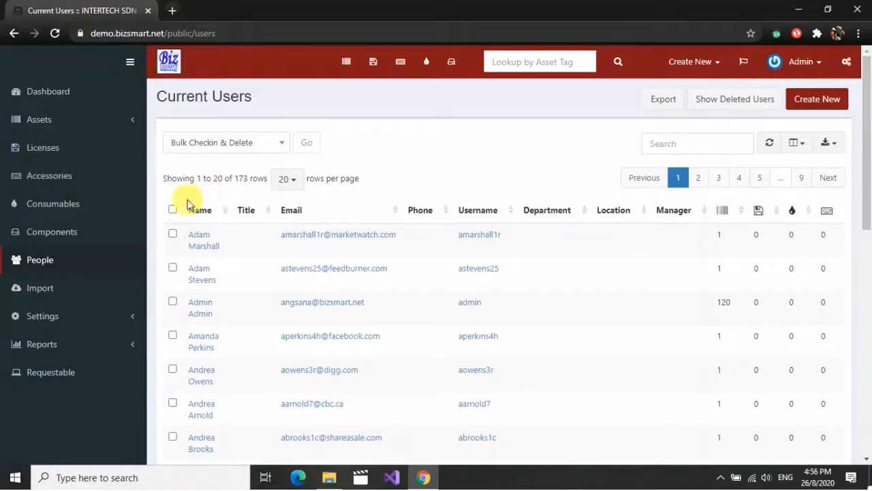
{"action": "left_click", "coordinate": [172, 209]}
{"action": "left_click", "coordinate": [308, 147]}
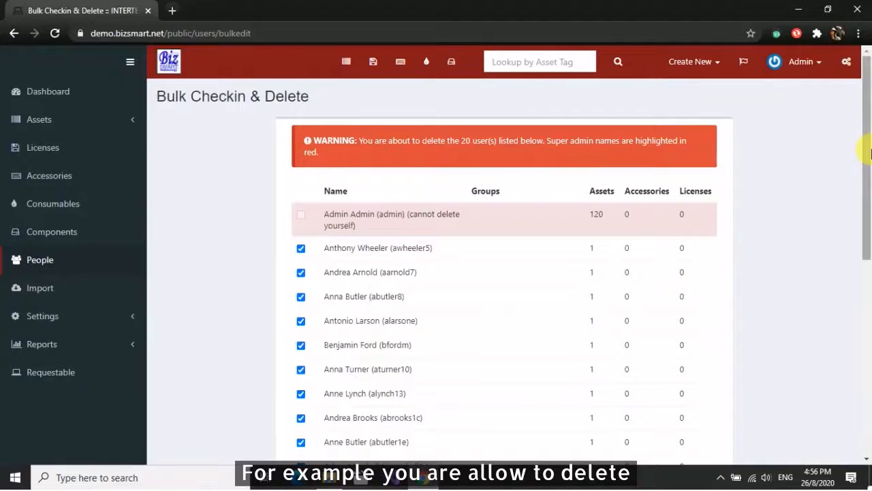
Step: Exclude the four users listed fourth through seventh, counting the admin row, from the bulk deletion
{"action": "mouse_move", "coordinate": [868, 155]}
{"action": "left_mouse_down"}
{"action": "mouse_move", "coordinate": [869, 303]}
{"action": "mouse_move", "coordinate": [866, 147]}
{"action": "left_mouse_up"}
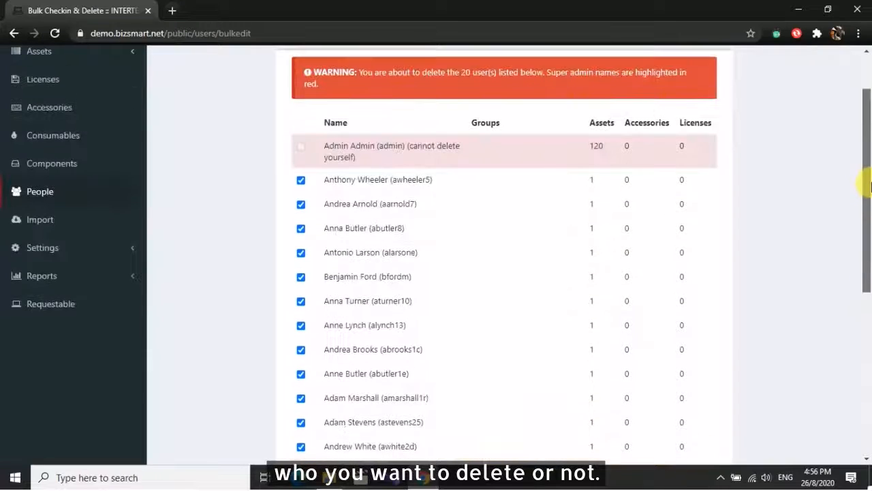
{"action": "left_click", "coordinate": [301, 229]}
{"action": "left_click", "coordinate": [301, 253]}
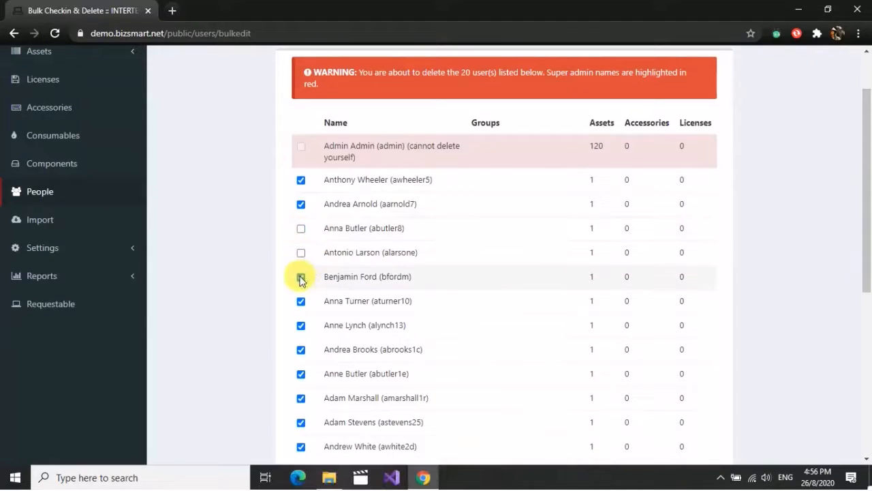
{"action": "left_click", "coordinate": [301, 277]}
{"action": "left_click", "coordinate": [302, 301]}
Step: Check the status options for updating these users' assets and return to the user list without submitting the deletion
{"action": "left_click_drag", "start_coordinate": [866, 214], "coordinate": [770, 343]}
{"action": "left_click", "coordinate": [444, 374]}
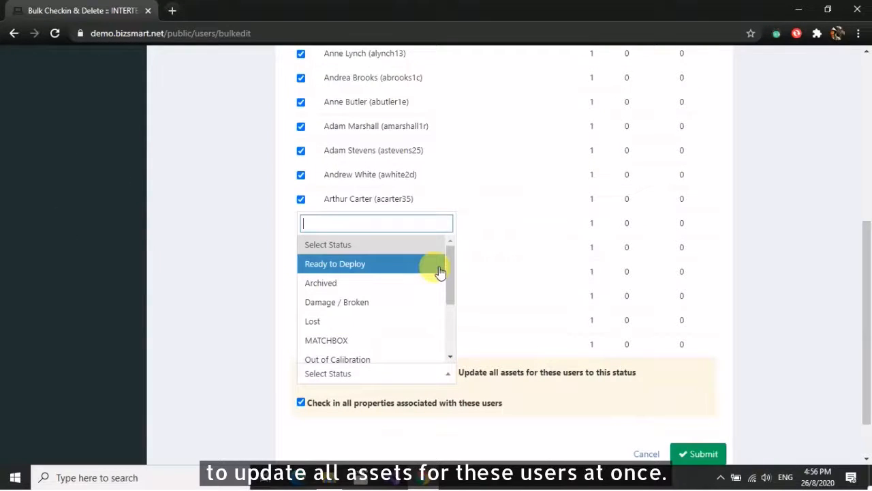
{"action": "left_click", "coordinate": [449, 375]}
{"action": "left_click_drag", "start_coordinate": [866, 272], "coordinate": [866, 65]}
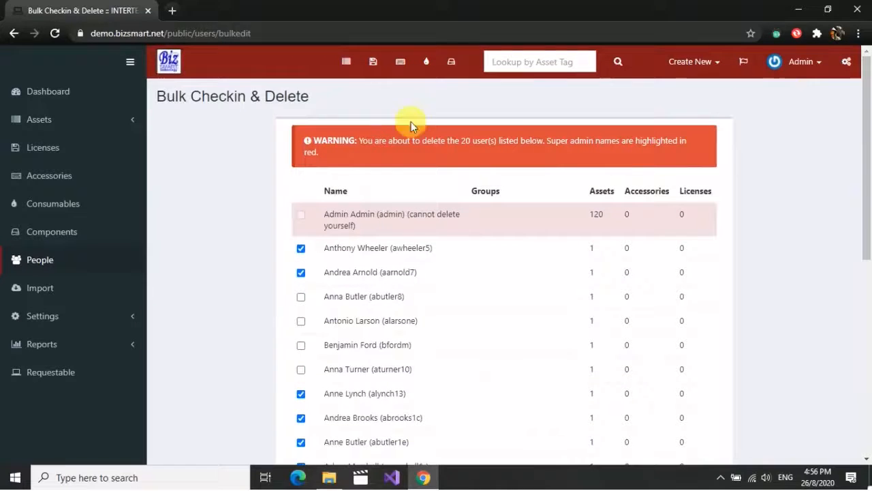
{"action": "left_click", "coordinate": [15, 33]}
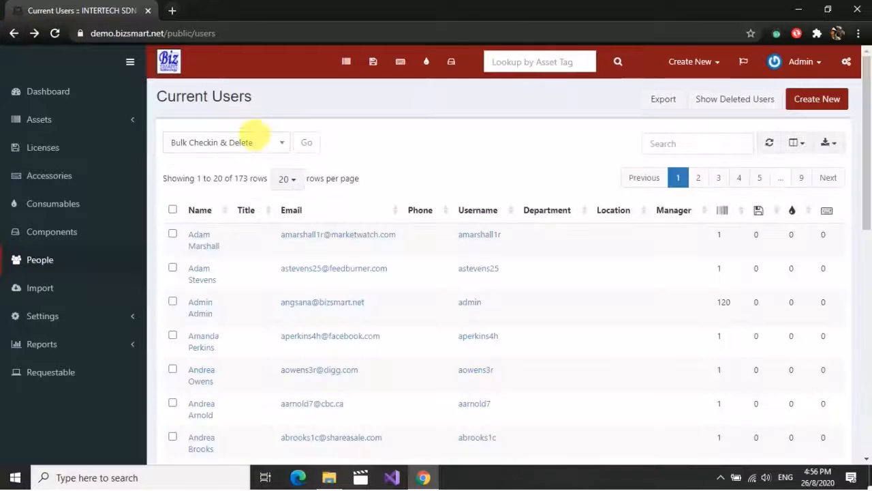
Step: Open Bulk Edit for all users on the first page and review which user attributes can be changed
{"action": "left_click", "coordinate": [276, 147]}
{"action": "left_click", "coordinate": [230, 203]}
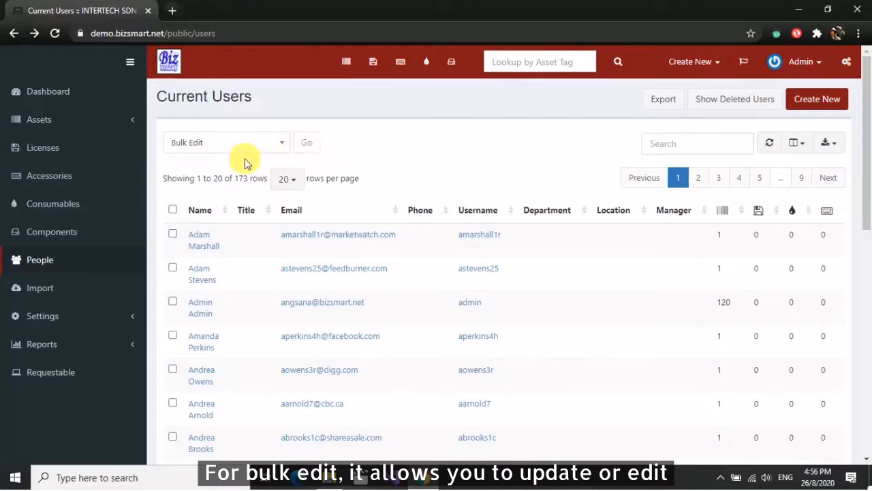
{"action": "left_click", "coordinate": [172, 209]}
{"action": "left_click", "coordinate": [312, 145]}
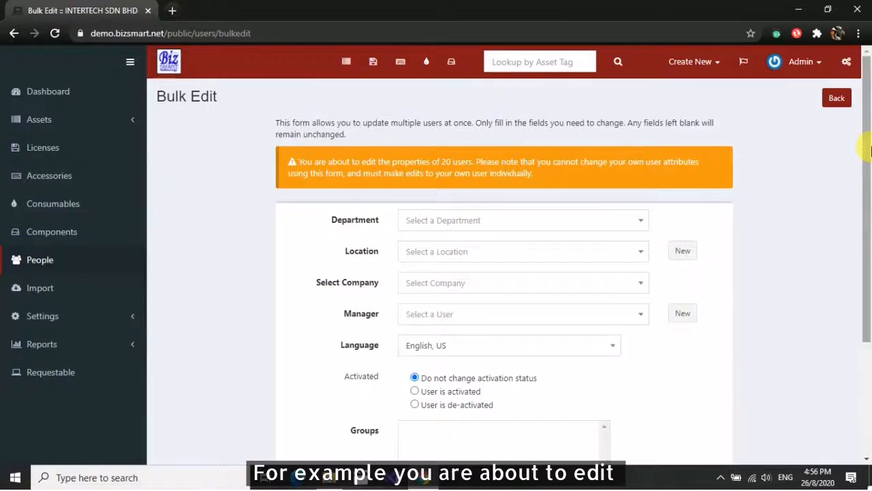
{"action": "left_click_drag", "start_coordinate": [869, 152], "coordinate": [868, 191]}
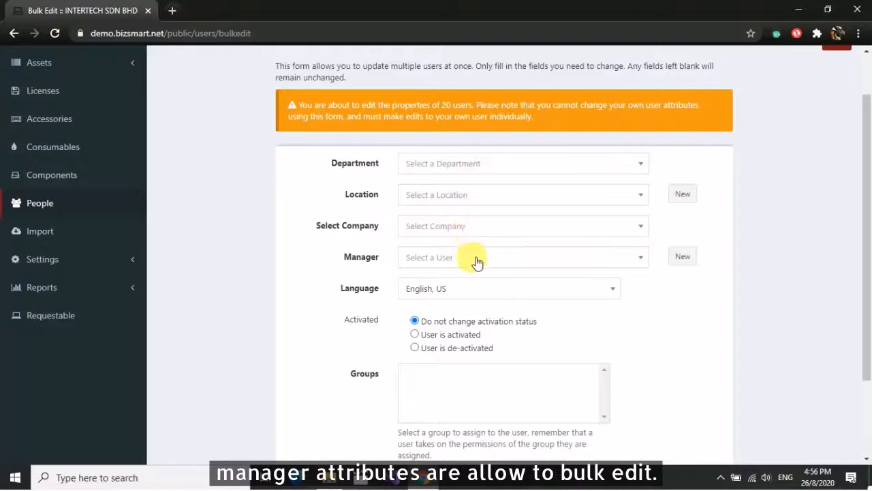
{"action": "scroll", "coordinate": [867, 205], "scroll_direction": "up", "scroll_amount": 3}
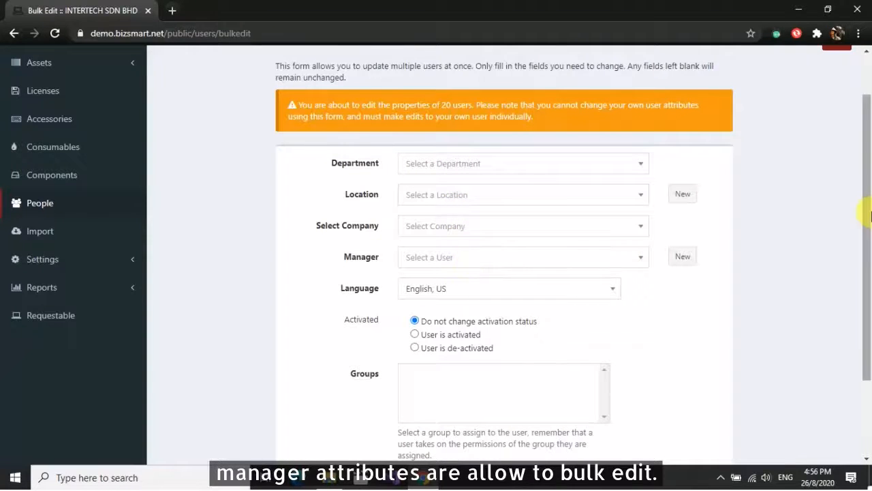